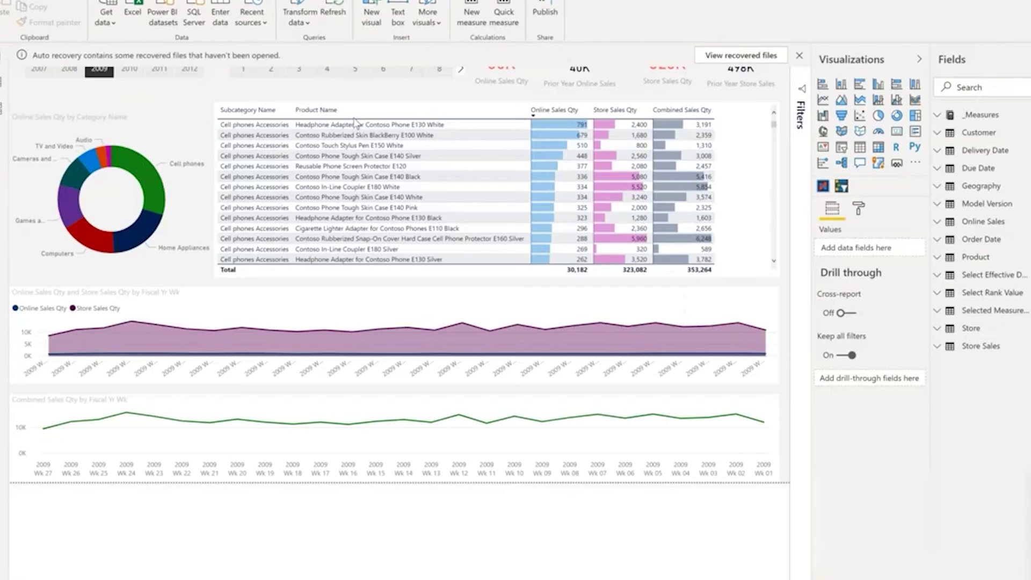
# Review the table relationships in the model diagram with the Properties pane collapsed, and return to the report page with the Period slicer
pyautogui.click(3, 108)
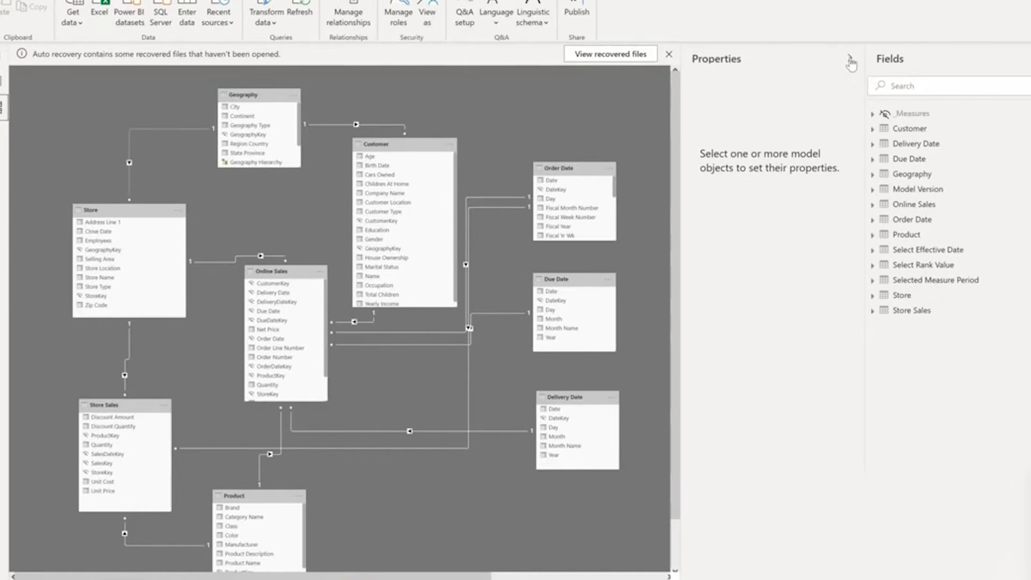
pyautogui.click(850, 60)
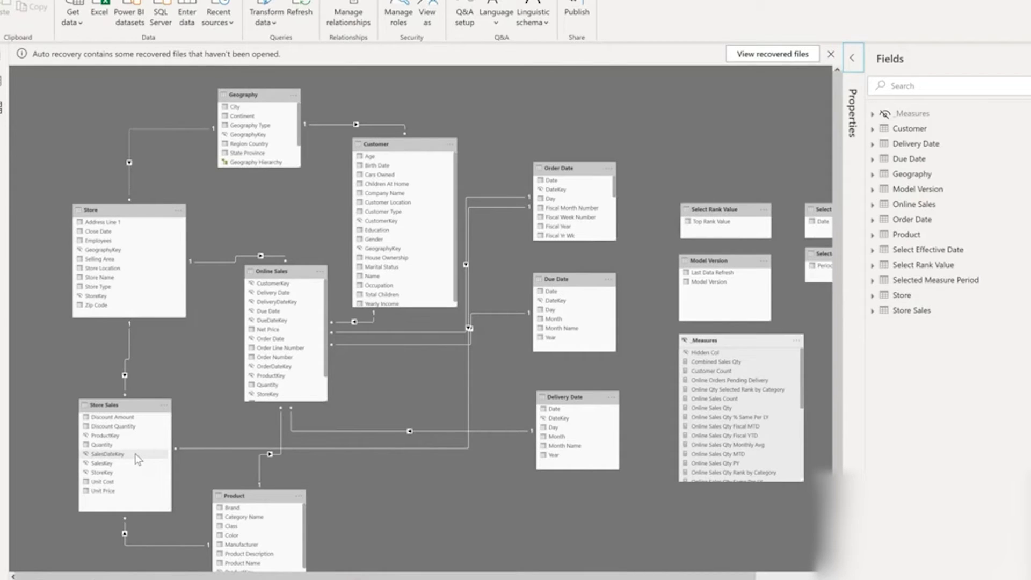
pyautogui.click(3, 59)
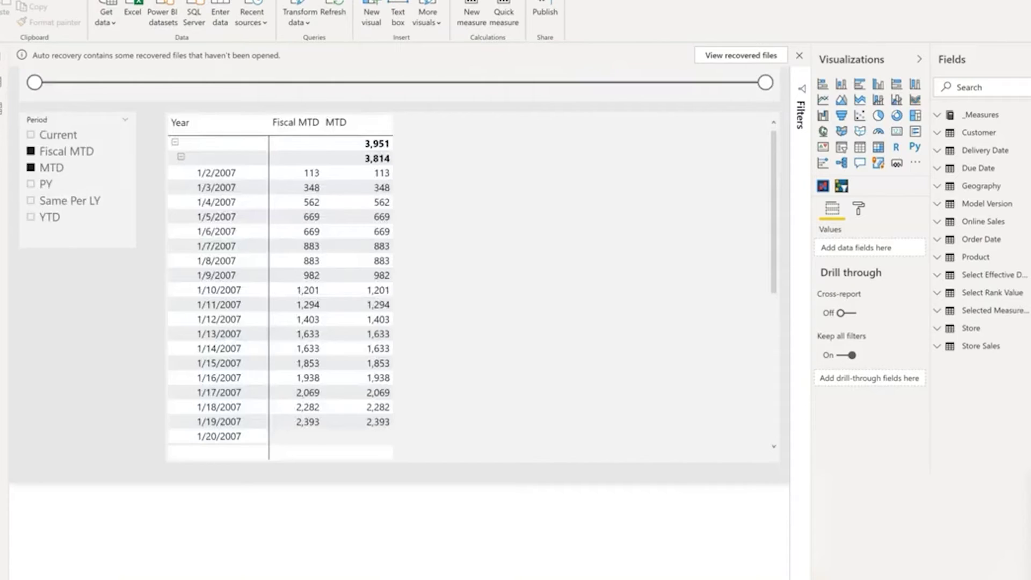
# Clear all selections in the Period slicer and check the Sales Qty Rolling Avg page before returning to the period matrix
pyautogui.click(32, 170)
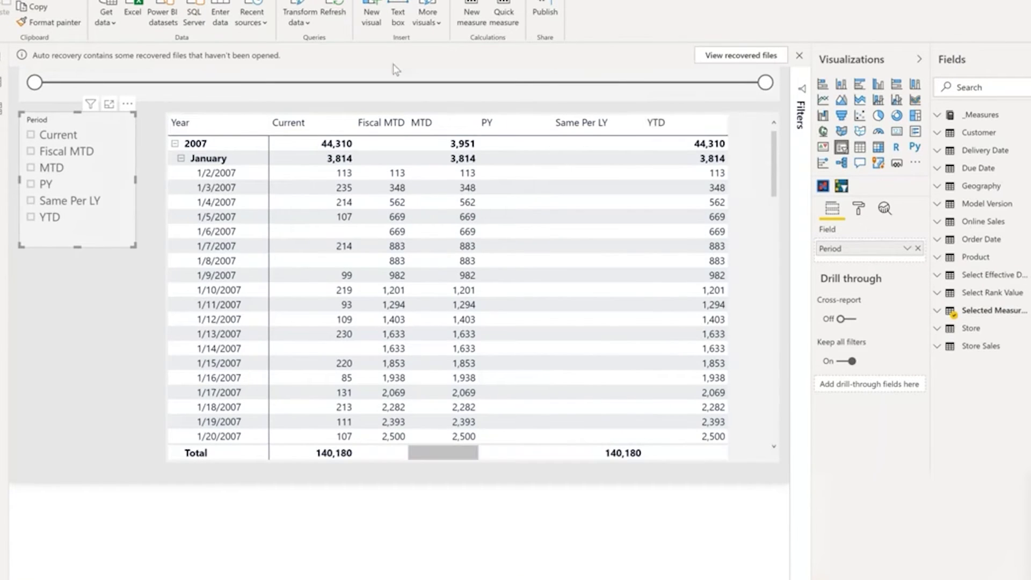
pyautogui.click(386, 578)
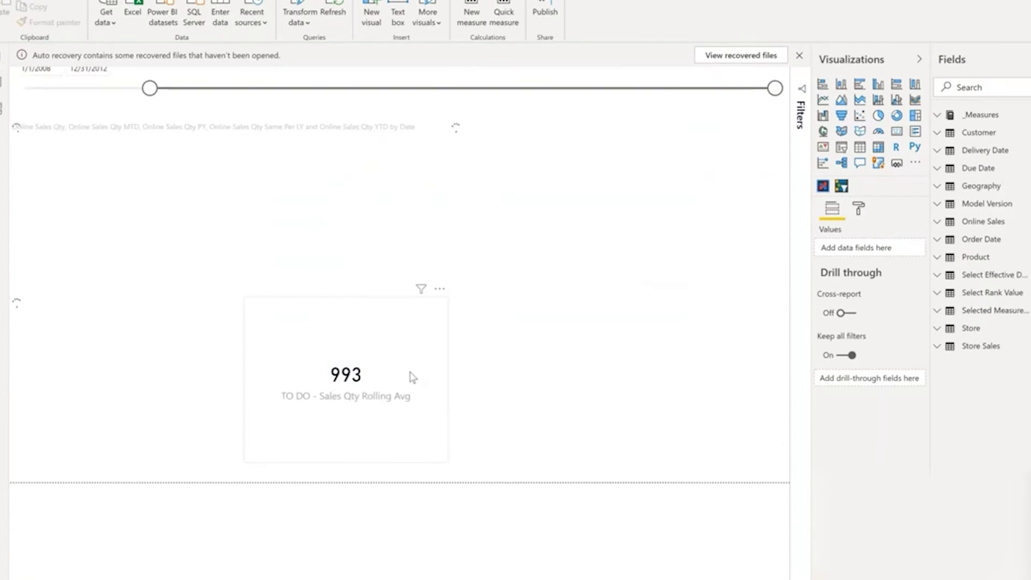
pyautogui.click(399, 575)
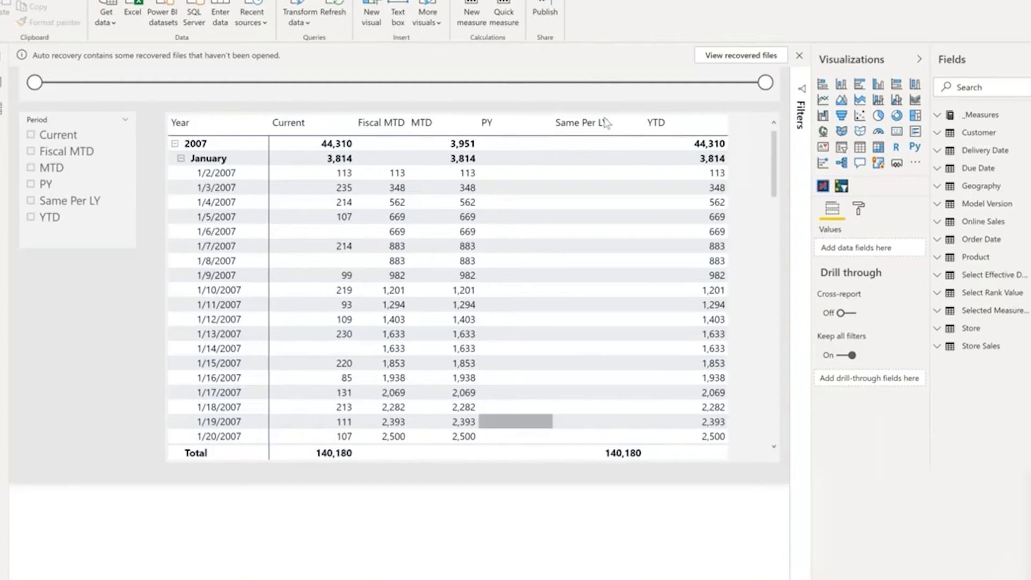
# Remove the Period field from the matrix's columns and limit the Period slicer to Current
pyautogui.click(737, 394)
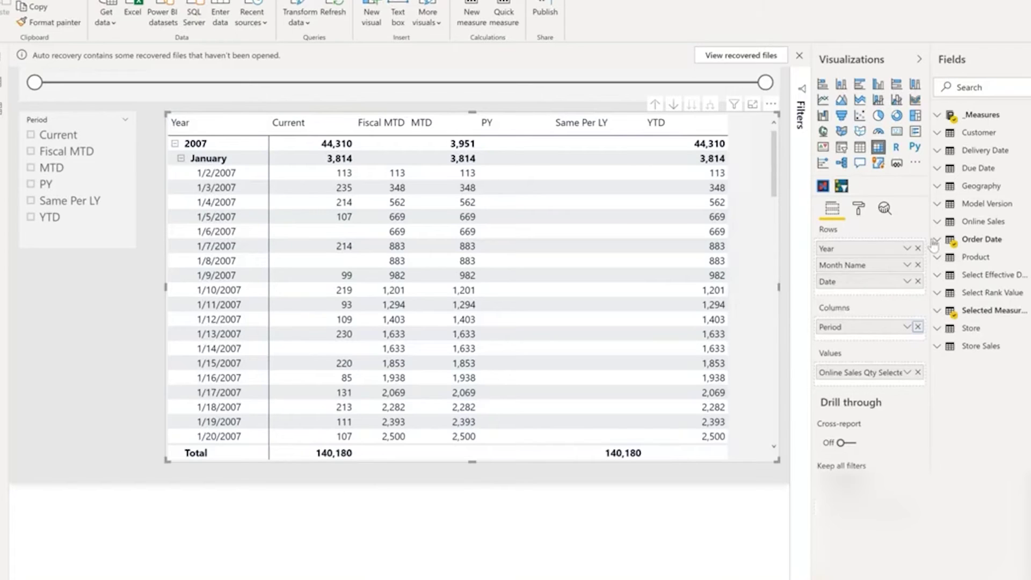
pyautogui.click(918, 326)
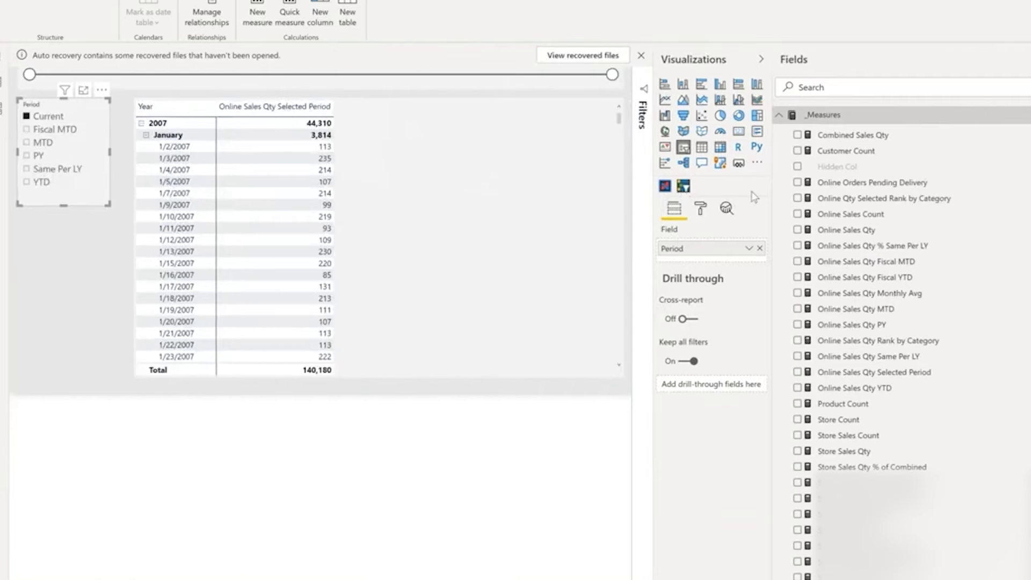
# Examine the DAX formulas of the Online Sales Qty and Online Sales Qty MTD measures, marking the TOTALMTD function
pyautogui.click(883, 232)
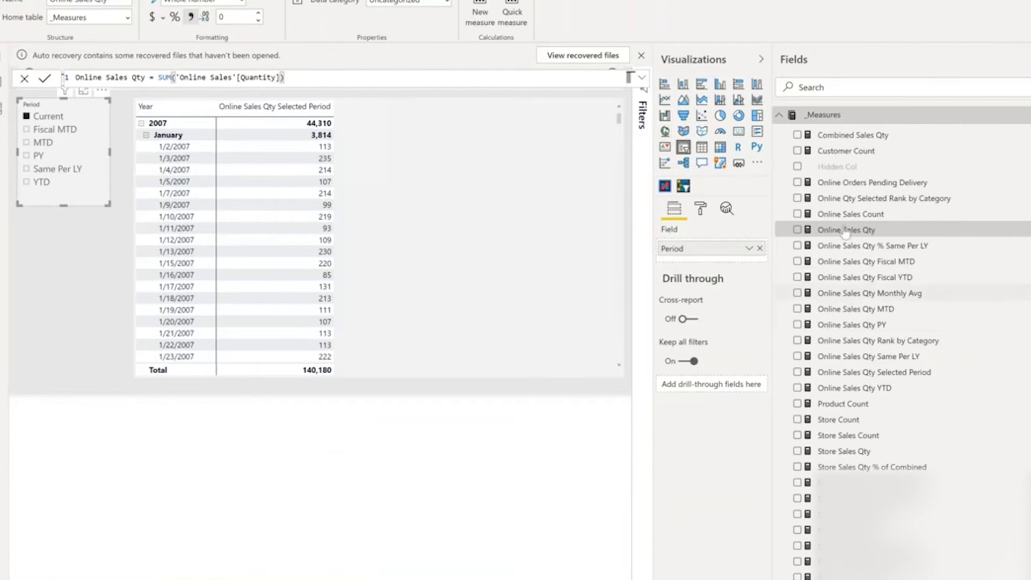
pyautogui.click(906, 313)
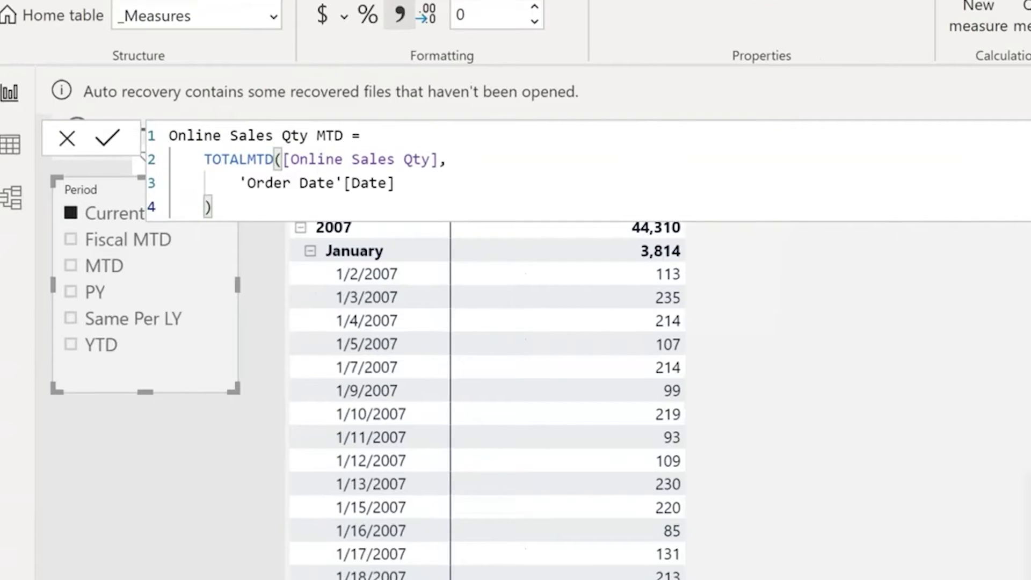
pyautogui.moveTo(163, 196); pyautogui.dragTo(220, 198)
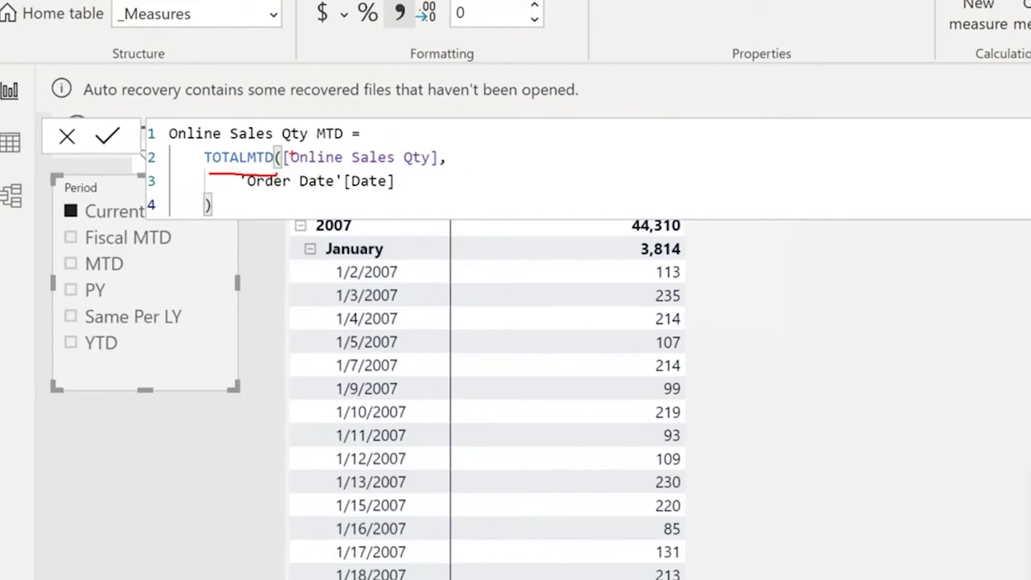
pyautogui.moveTo(263, 198)
pyautogui.mouseDown()
pyautogui.moveTo(429, 189)
pyautogui.moveTo(298, 174)
pyautogui.moveTo(240, 186)
pyautogui.moveTo(260, 197)
pyautogui.mouseUp()
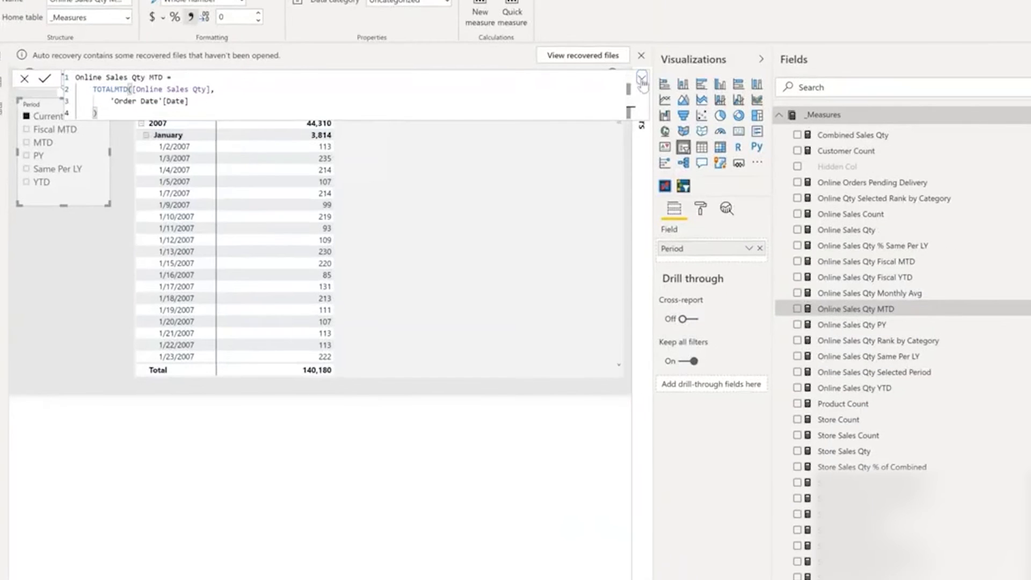
pyautogui.click(643, 81)
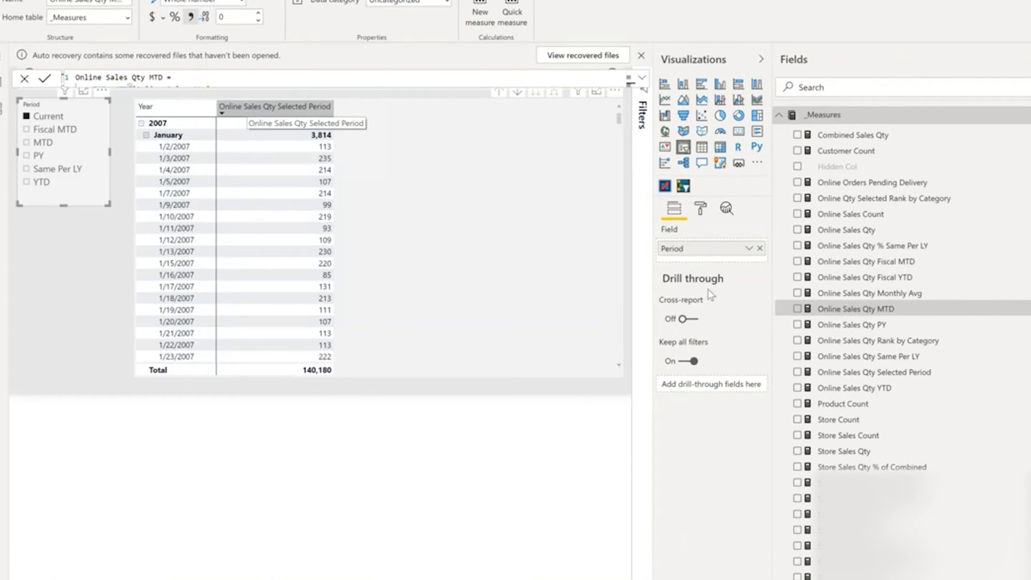
# Add Online Sales Qty MTD to the matrix for comparison with the selected-period values, and remove it again
pyautogui.moveTo(541, 254); pyautogui.dragTo(546, 316)
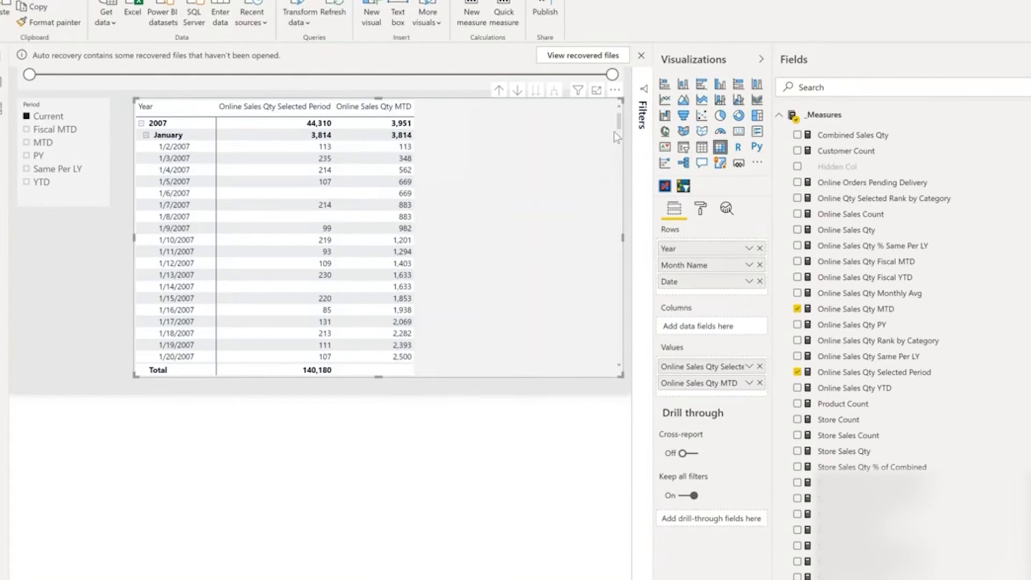
pyautogui.moveTo(621, 136)
pyautogui.mouseDown()
pyautogui.moveTo(622, 148)
pyautogui.moveTo(621, 116)
pyautogui.mouseUp()
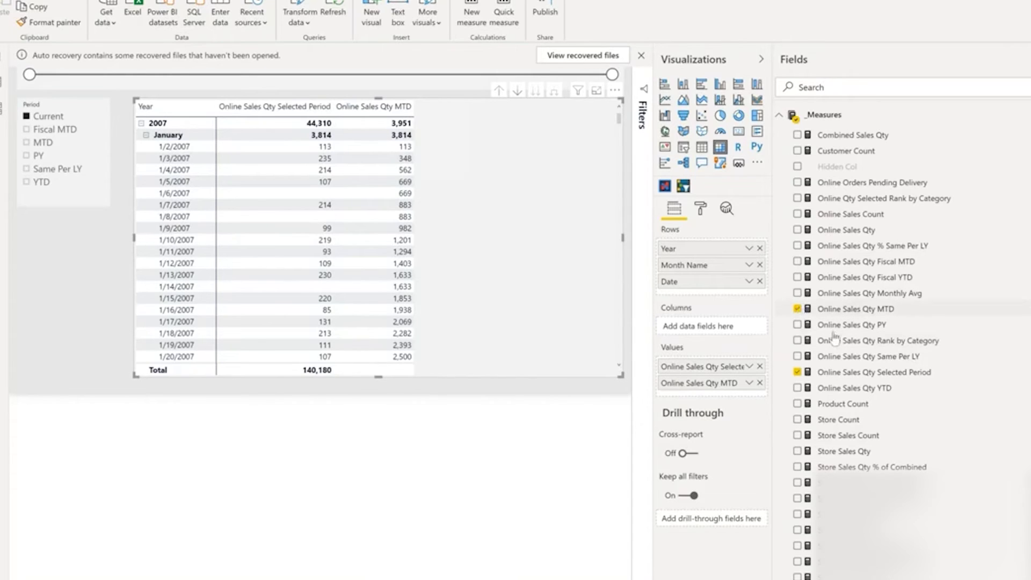
pyautogui.click(854, 309)
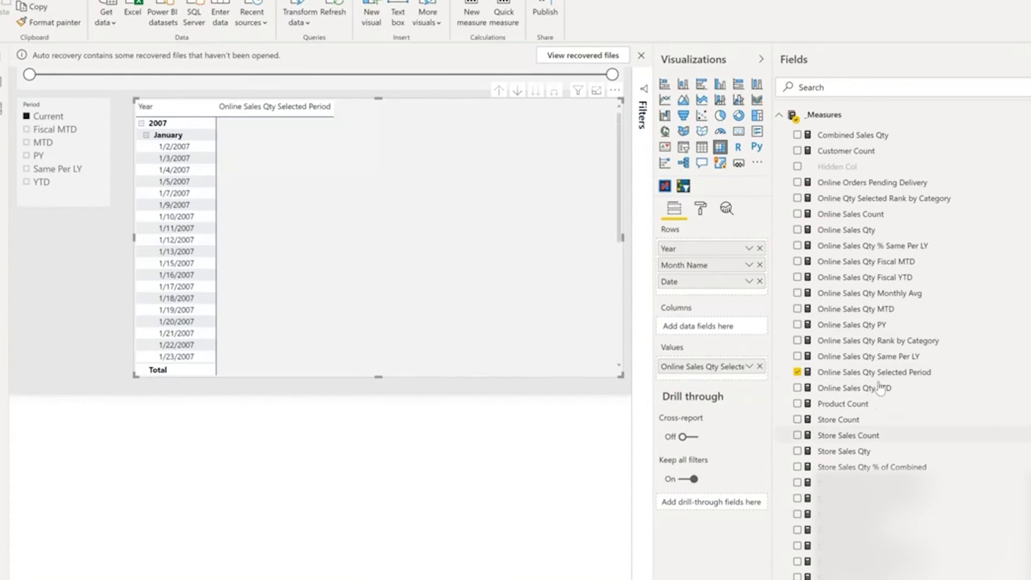
# Examine the SWITCH formula of the Online Sales Qty Selected Period measure, marking SELECTEDVALUE and its first result option
pyautogui.click(906, 372)
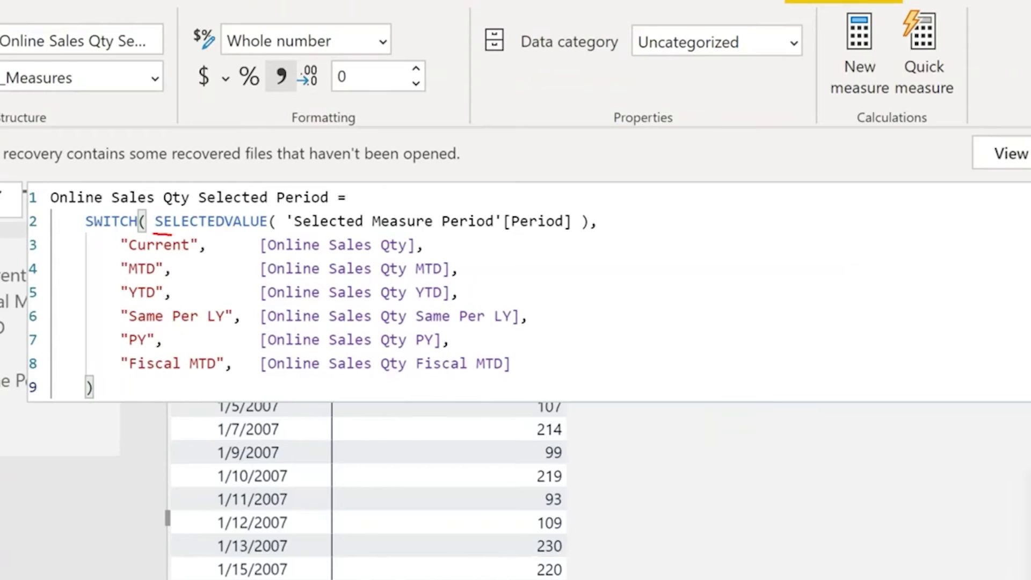
pyautogui.moveTo(172, 234); pyautogui.dragTo(275, 234)
pyautogui.moveTo(156, 256)
pyautogui.mouseDown()
pyautogui.moveTo(208, 258)
pyautogui.moveTo(217, 249)
pyautogui.moveTo(182, 236)
pyautogui.moveTo(113, 243)
pyautogui.moveTo(168, 260)
pyautogui.mouseUp()
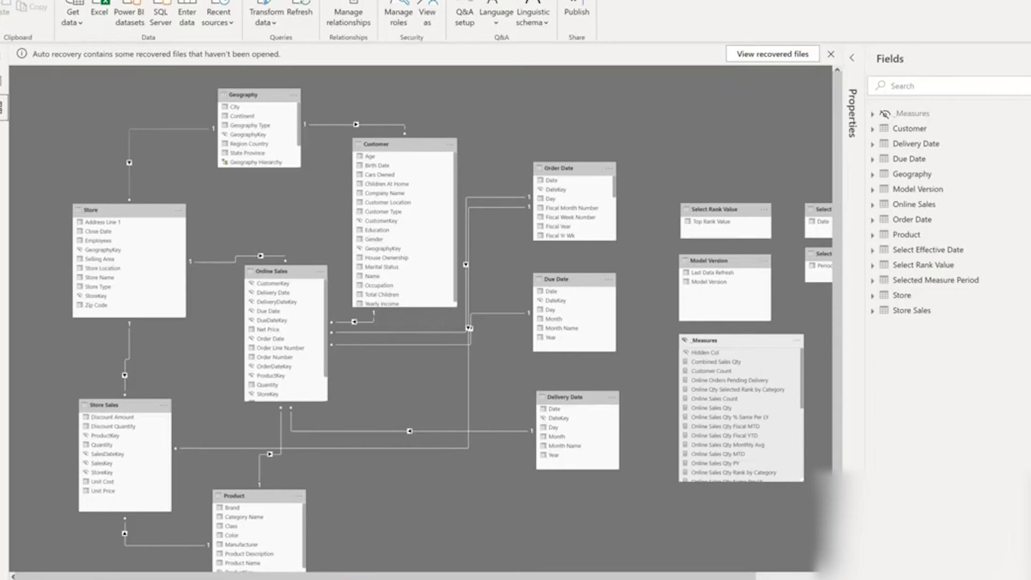
# Enlarge the Selected Measure Period table's box in the model diagram and display the table's data rows
pyautogui.moveTo(433, 578); pyautogui.dragTo(504, 578)
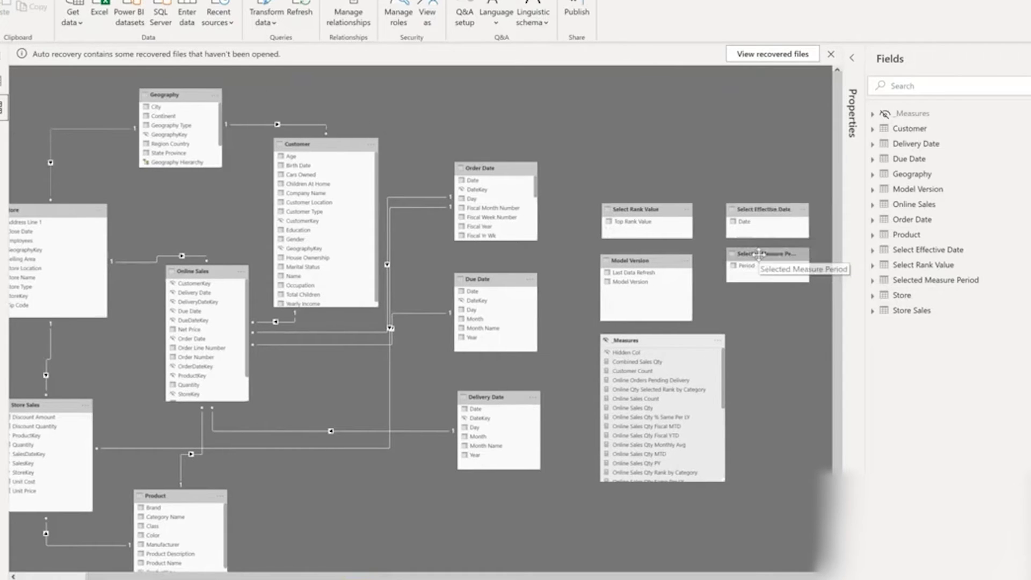
pyautogui.moveTo(810, 283); pyautogui.dragTo(819, 289)
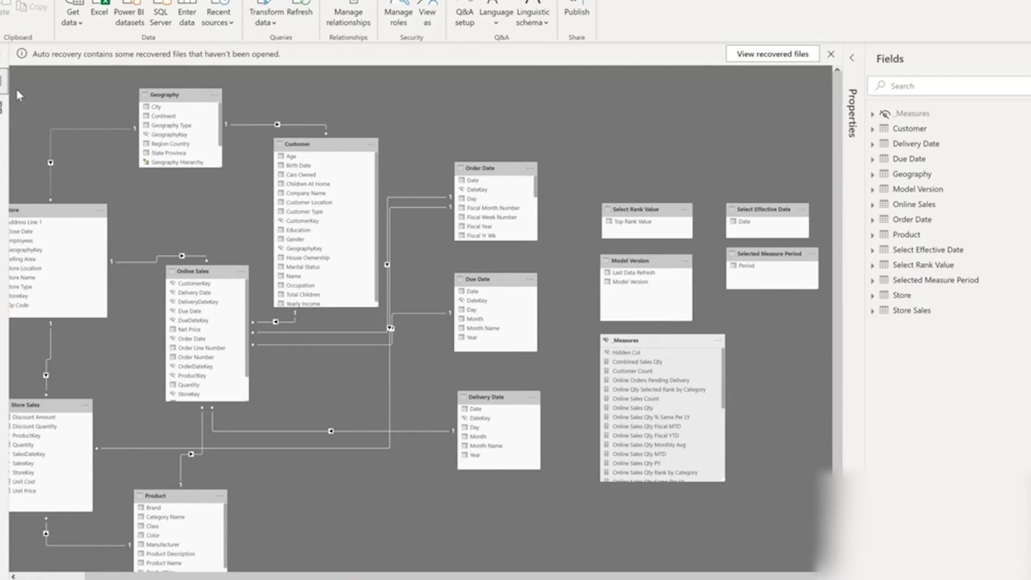
pyautogui.click(4, 105)
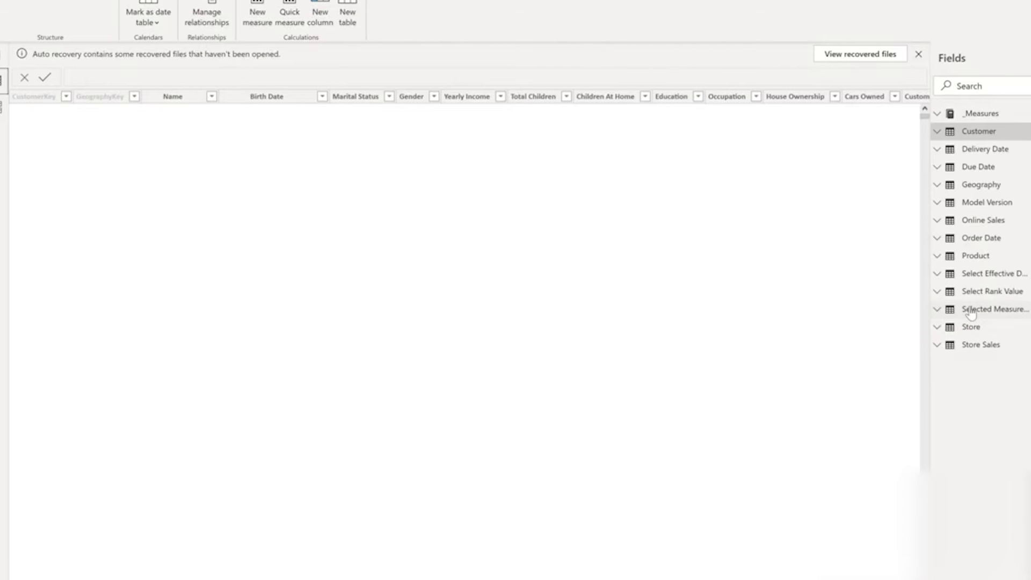
pyautogui.click(971, 312)
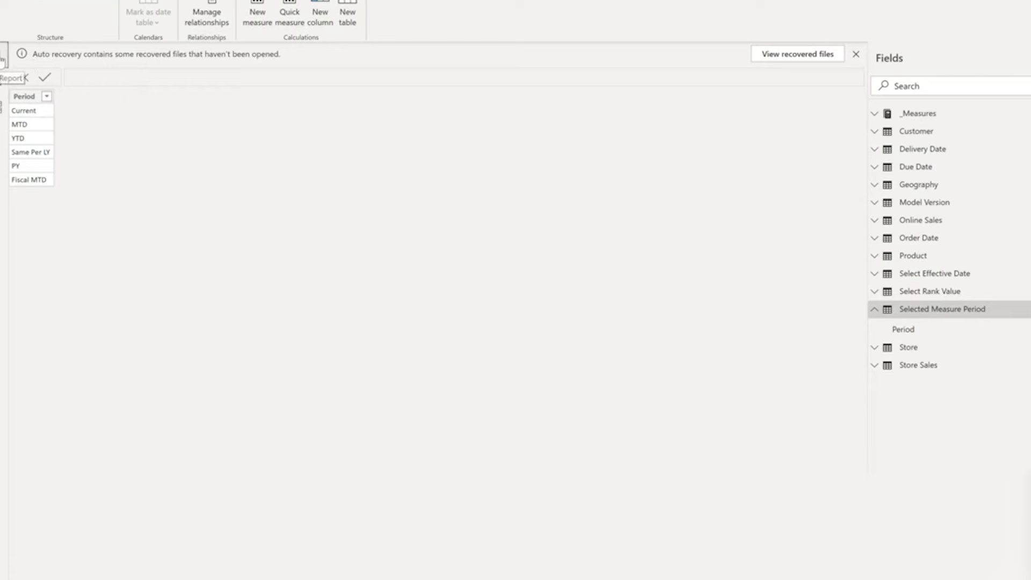
# Return to the report page and switch the Period slicer to MTD, PY and finally YTD
pyautogui.click(3, 60)
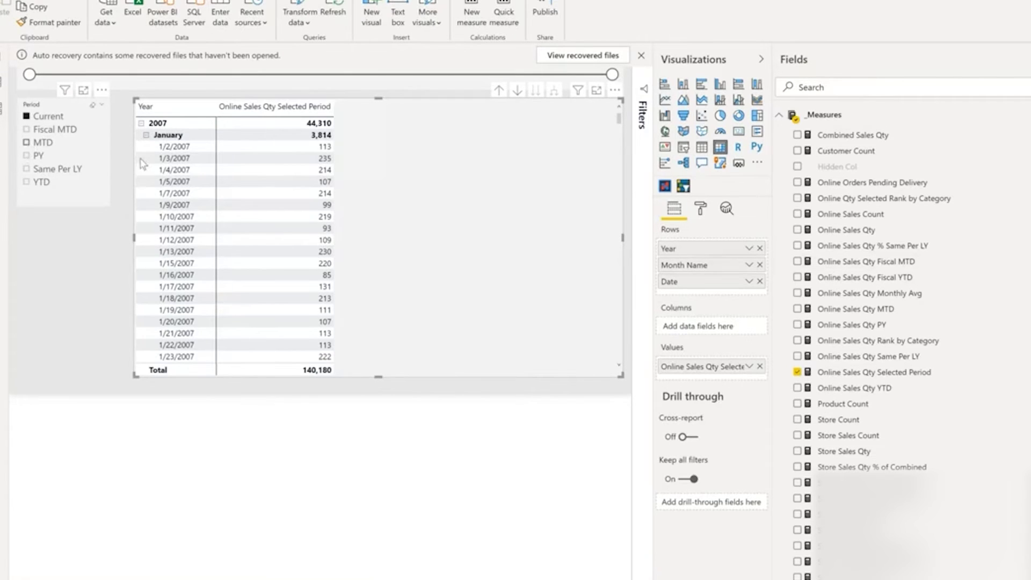
pyautogui.click(42, 142)
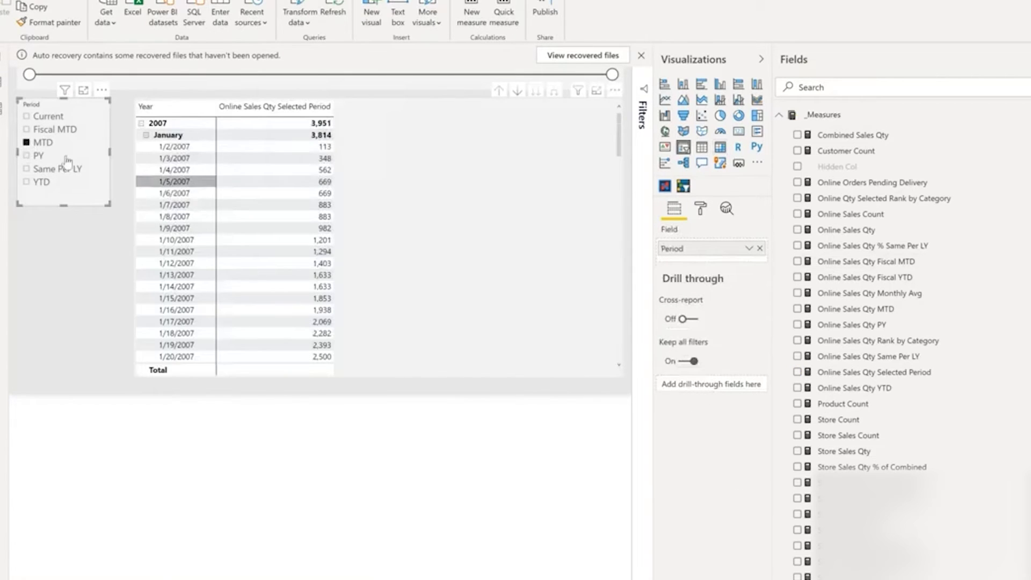
pyautogui.click(38, 156)
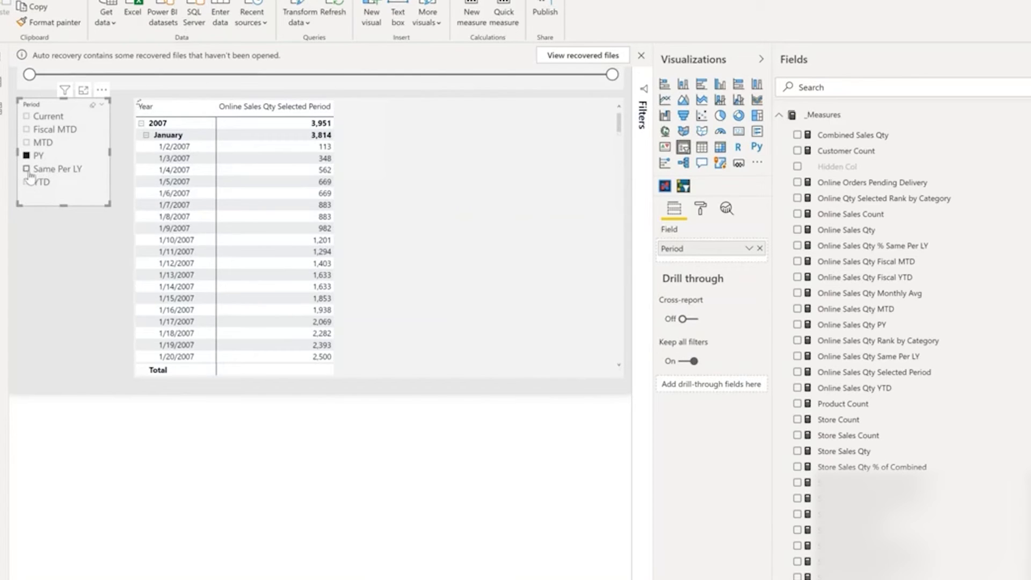
pyautogui.click(37, 182)
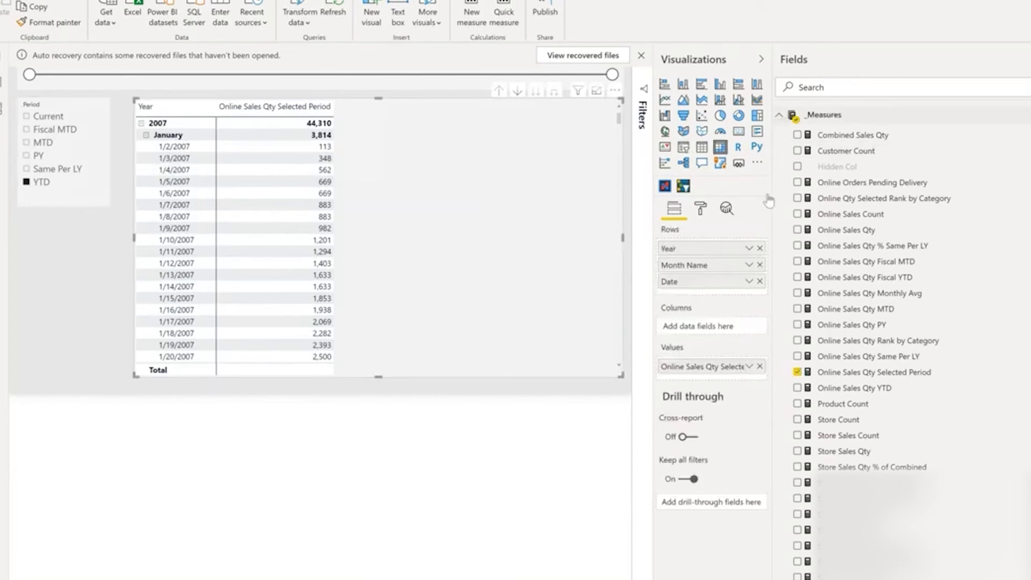
# Add the Period field from Selected Measure Period to the matrix's columns and include Current and MTD alongside YTD in the slicer
pyautogui.click(780, 115)
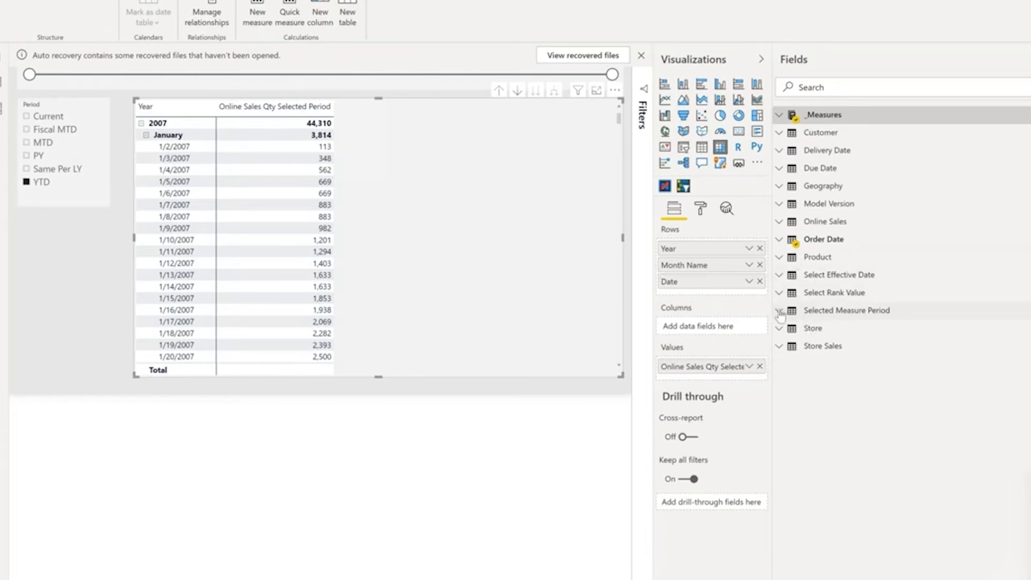
pyautogui.click(797, 314)
pyautogui.moveTo(829, 330); pyautogui.dragTo(743, 337)
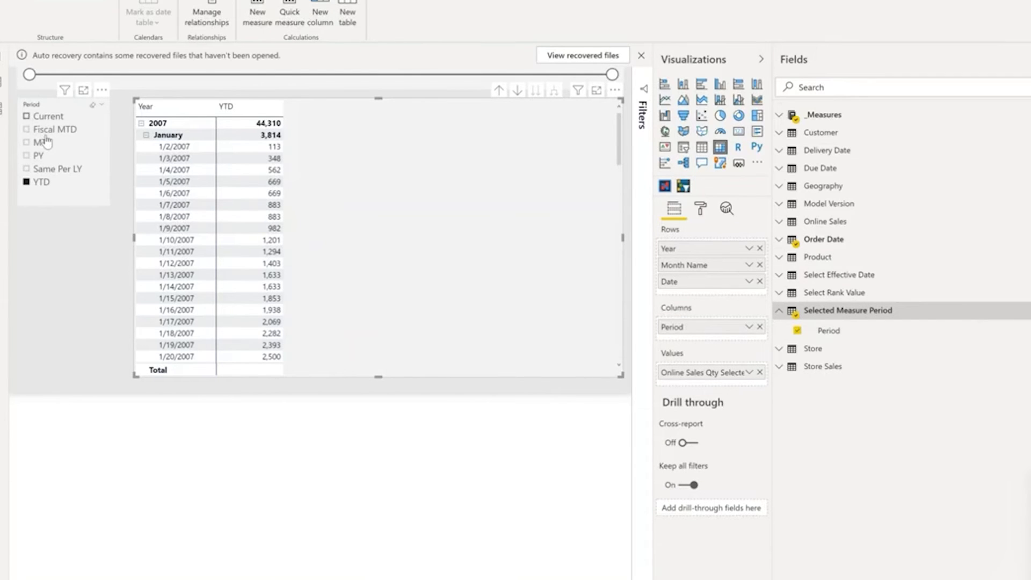
pyautogui.keyDown('ctrl'); pyautogui.click(40, 116); pyautogui.keyUp('ctrl')
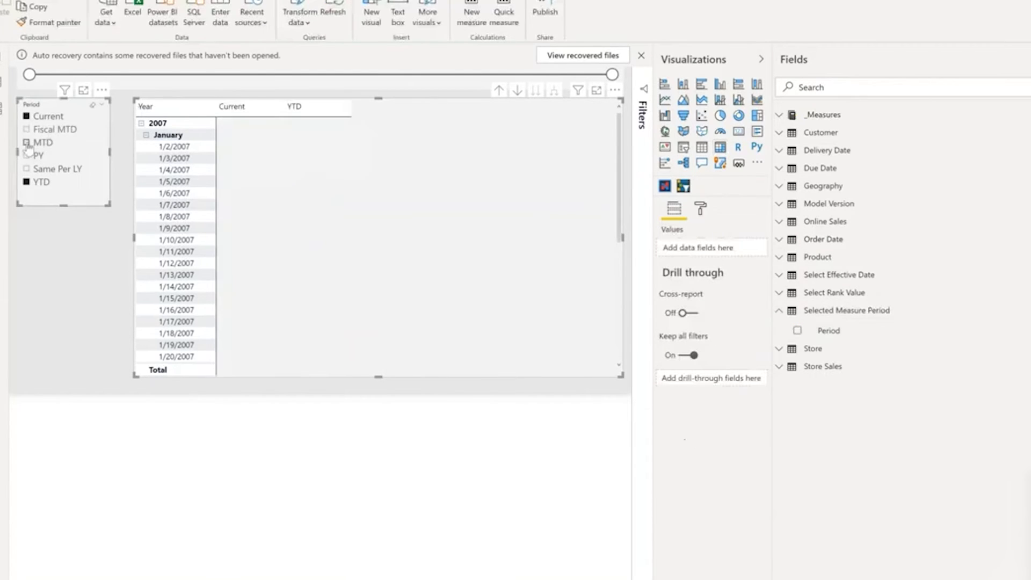
pyautogui.click(417, 320)
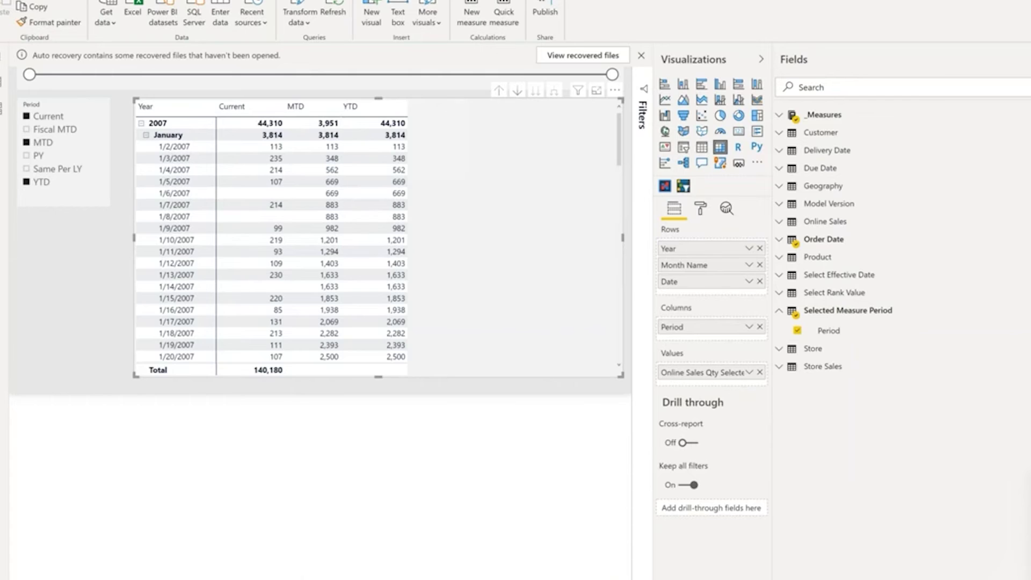
# Open the Online Orders Pending Delivery page and select its column chart, narrowing the Fields pane and widening the Visualizations pane
pyautogui.hotkey('ctrl', 'pagedown')
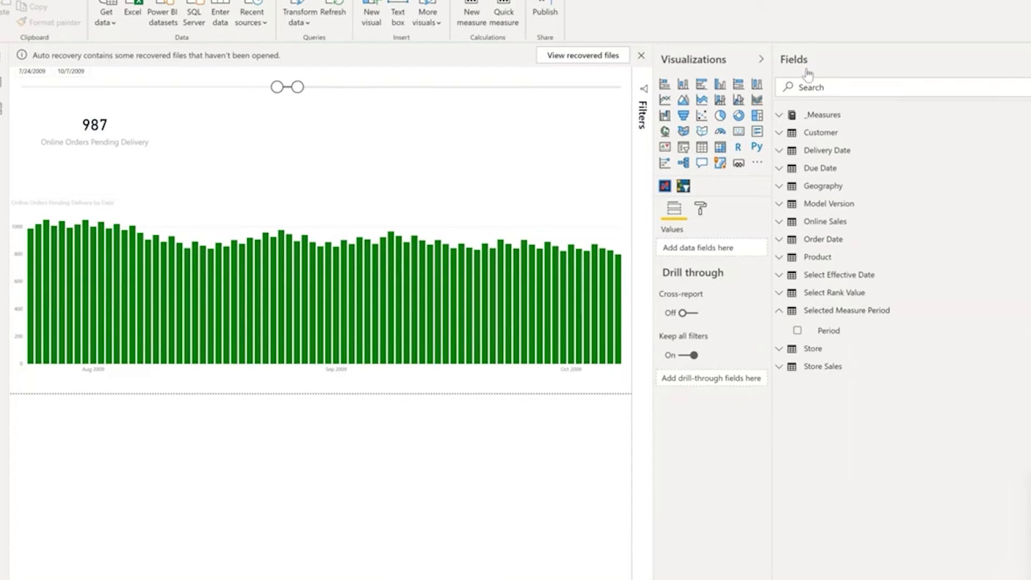
pyautogui.moveTo(777, 73); pyautogui.dragTo(935, 79)
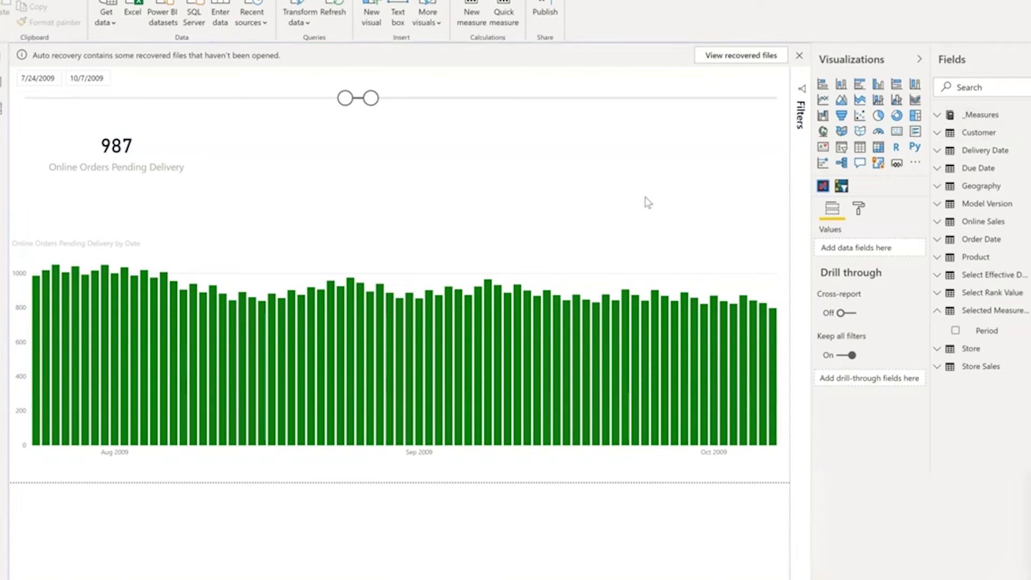
pyautogui.click(639, 261)
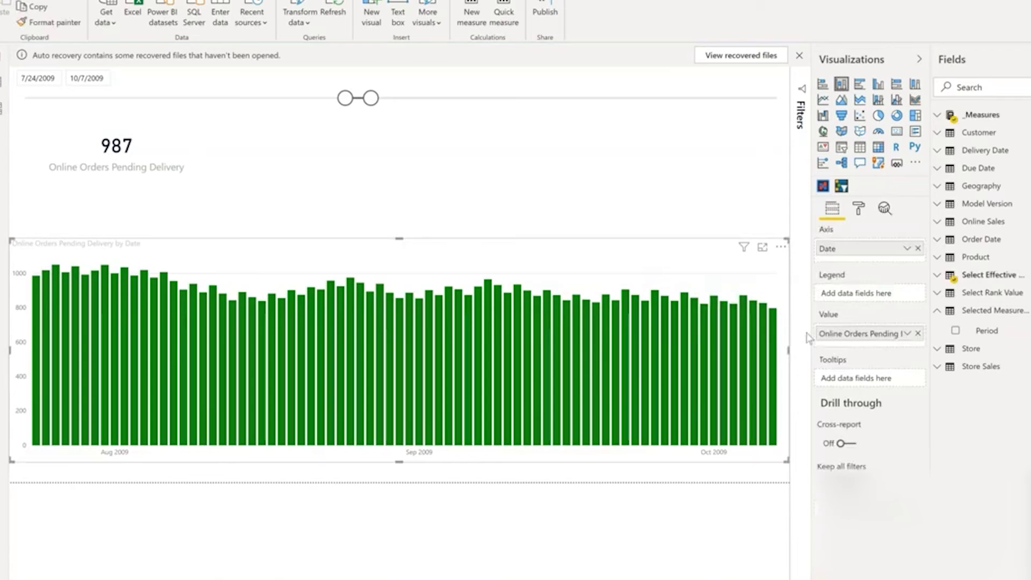
pyautogui.moveTo(808, 332); pyautogui.dragTo(746, 339)
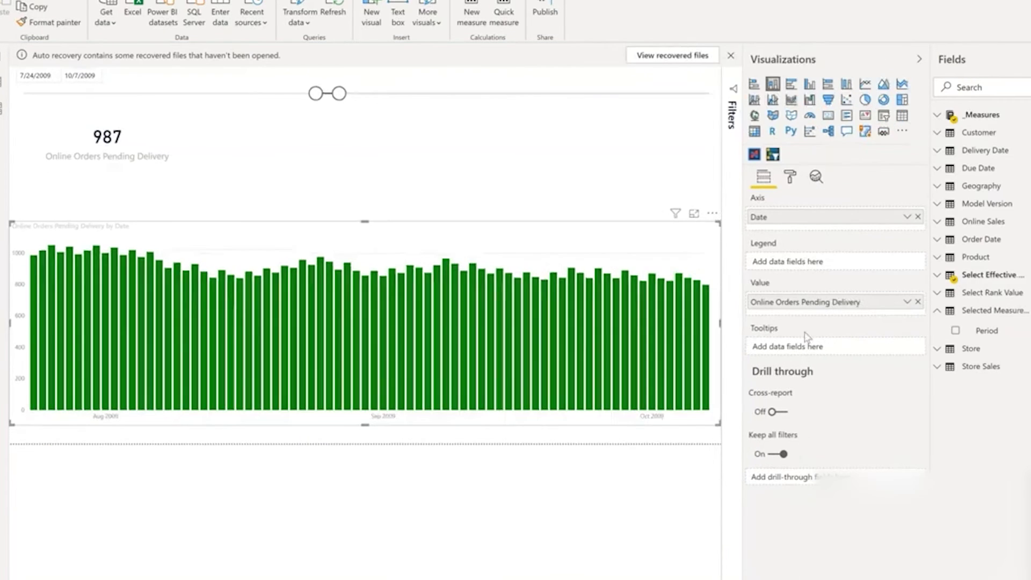